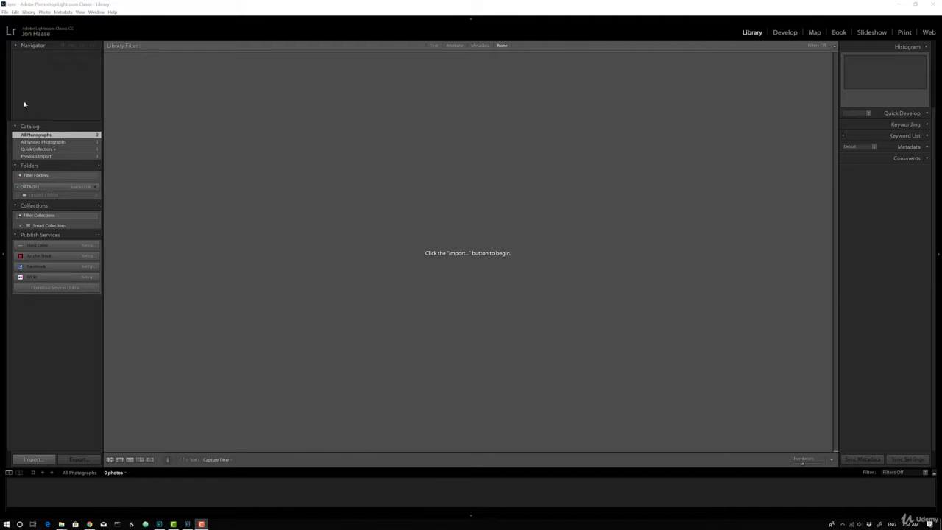
left_click(5, 13)
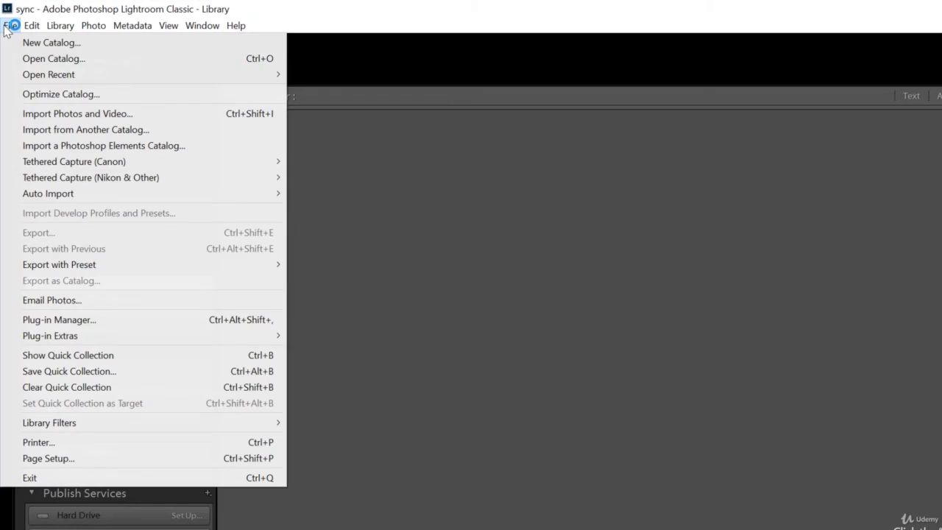
left_click(31, 46)
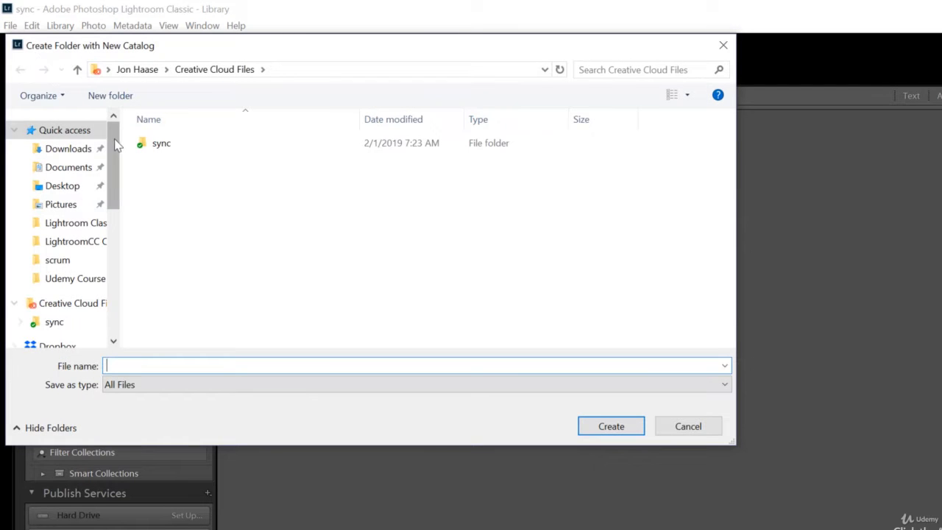
scroll(114, 154, "down", 1)
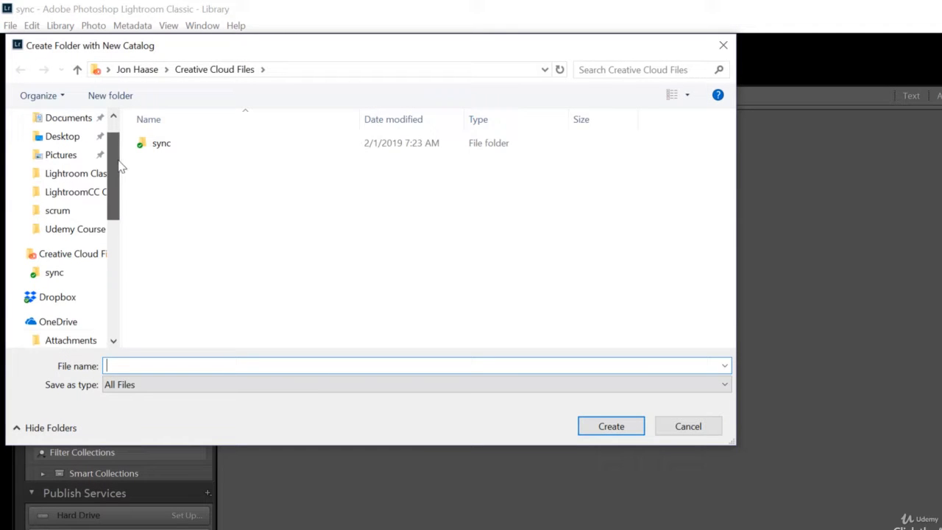
left_click(64, 255)
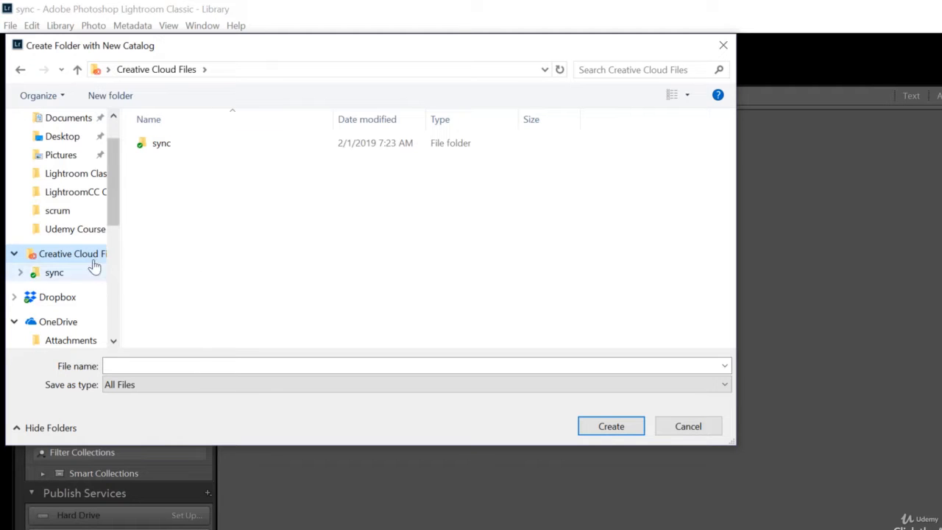
left_click(158, 360)
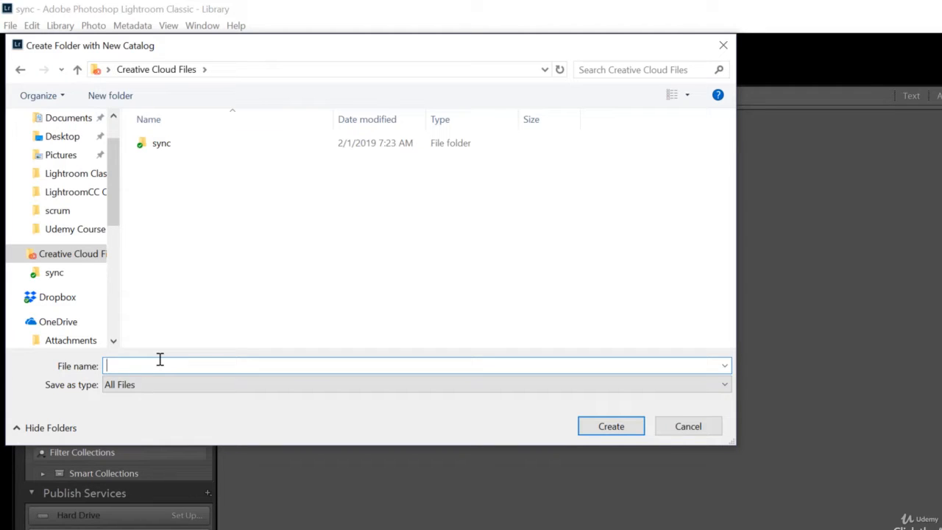
type("sync")
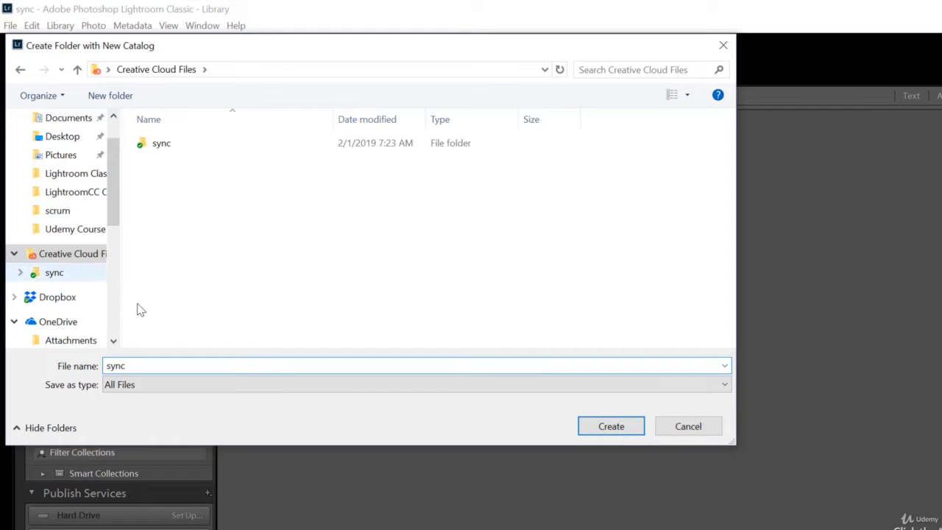
left_click(688, 427)
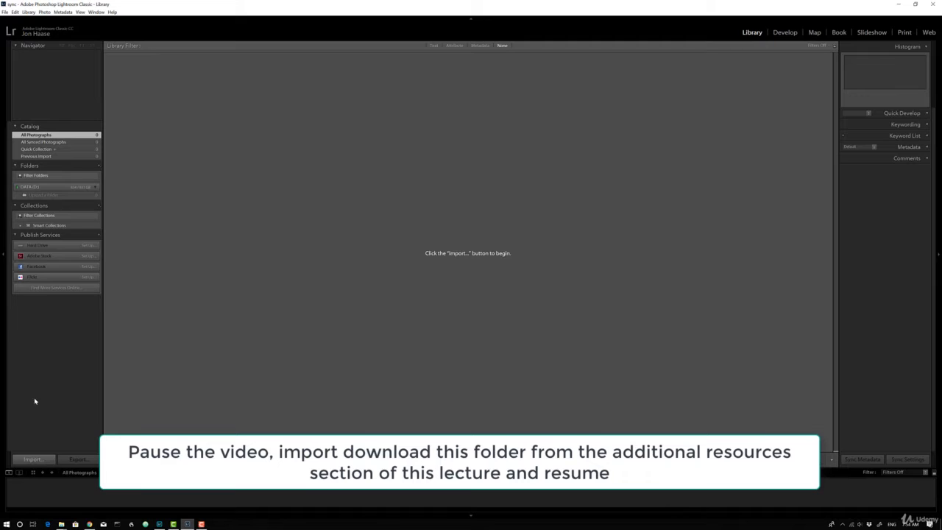
Start a photo import with the "Upload a folder" folder as the source.
left_click(40, 460)
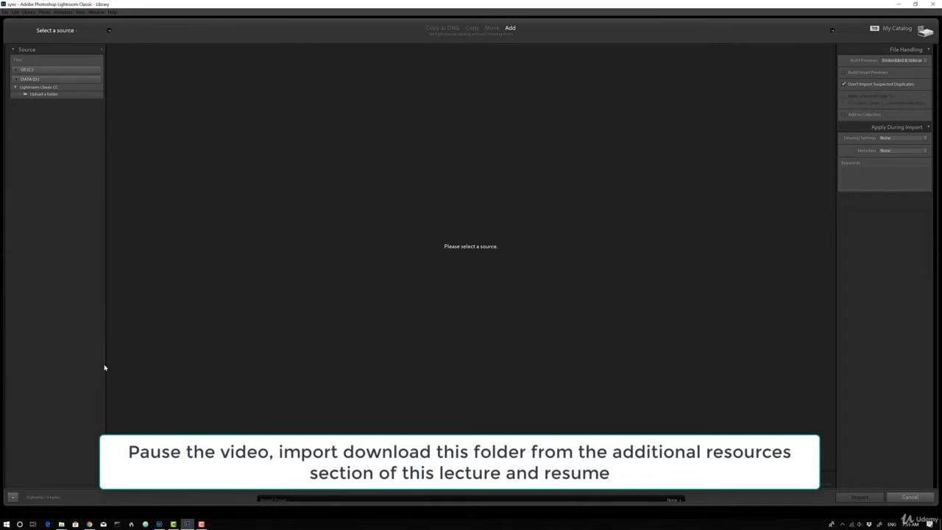
left_click(45, 95)
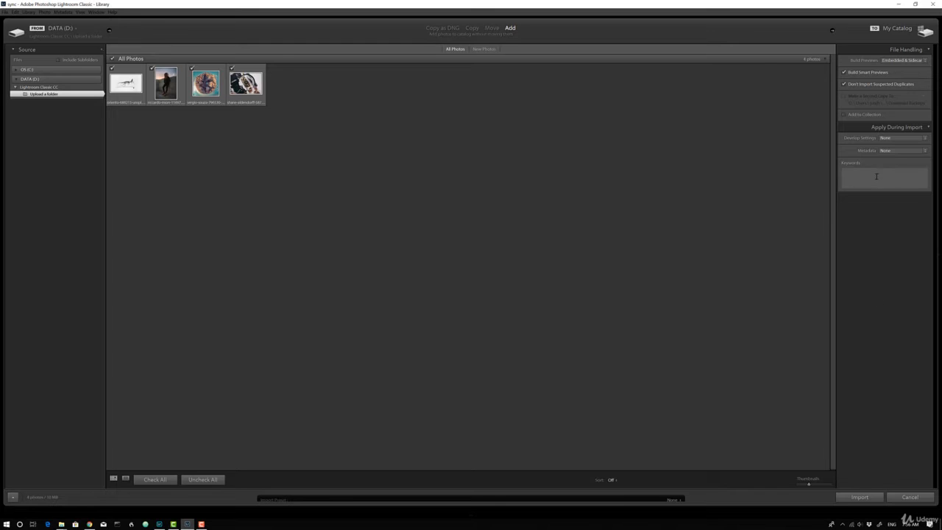
left_click(900, 140)
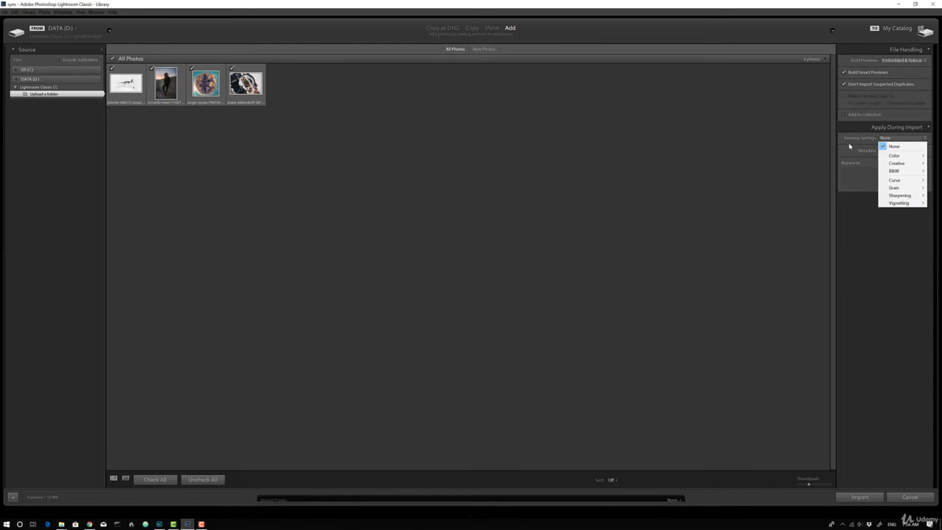
mouse_move(899, 156)
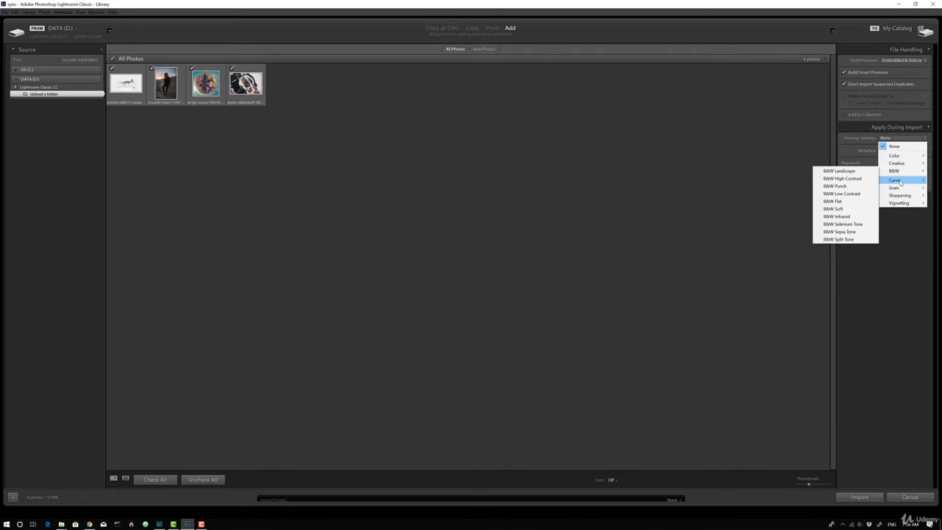
mouse_move(900, 180)
left_click(845, 145)
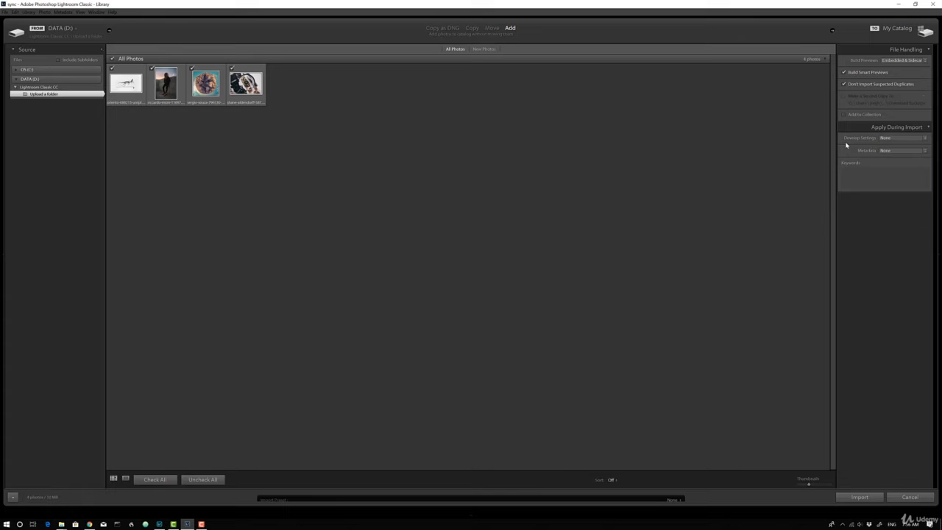
left_click(897, 152)
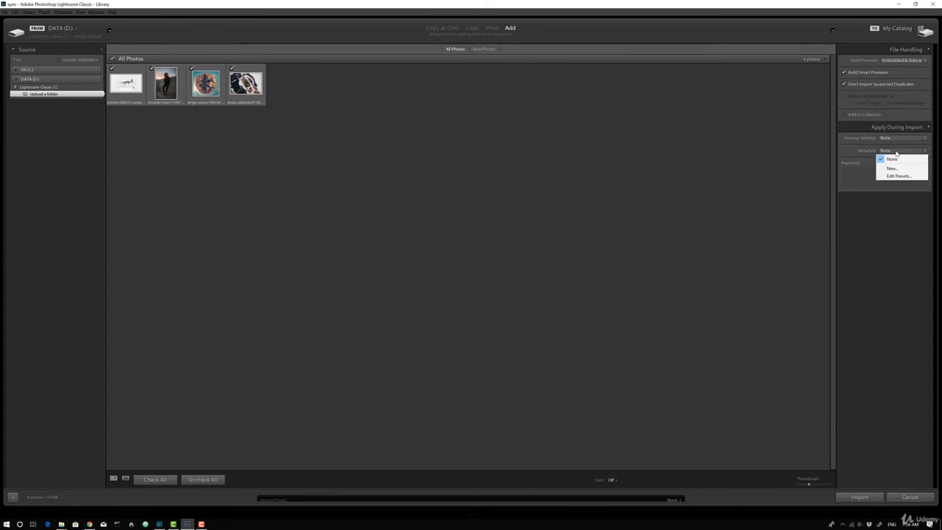
left_click(854, 150)
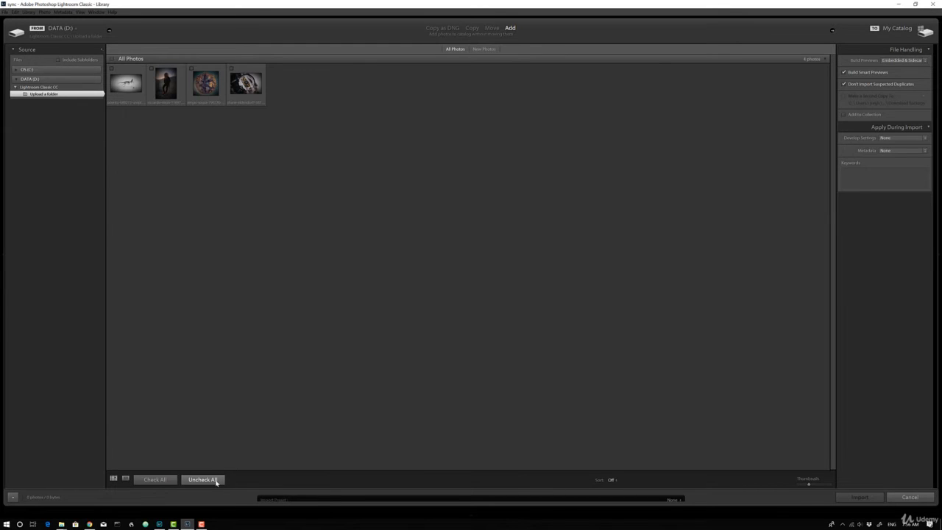
Check all photos in the folder and import them, dismissing the smart preview notice with "Don't show again" enabled.
left_click(158, 481)
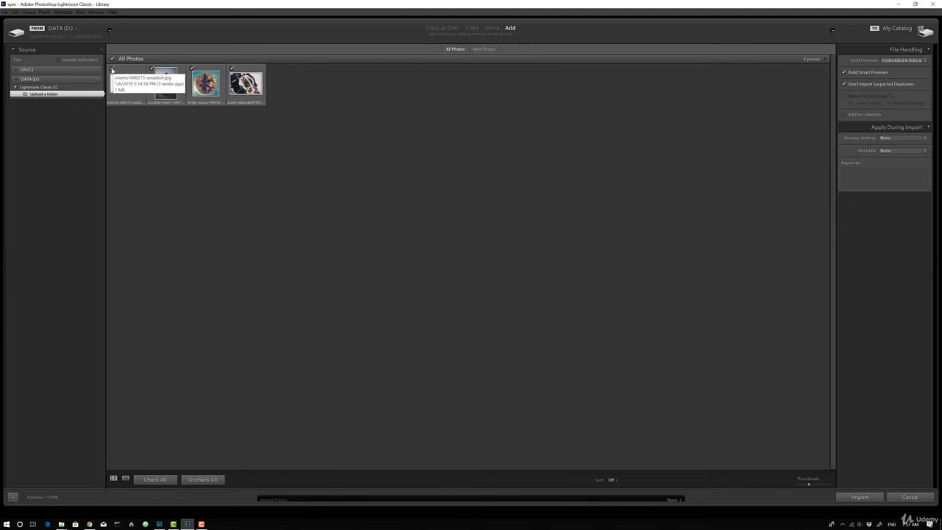
left_click(112, 70)
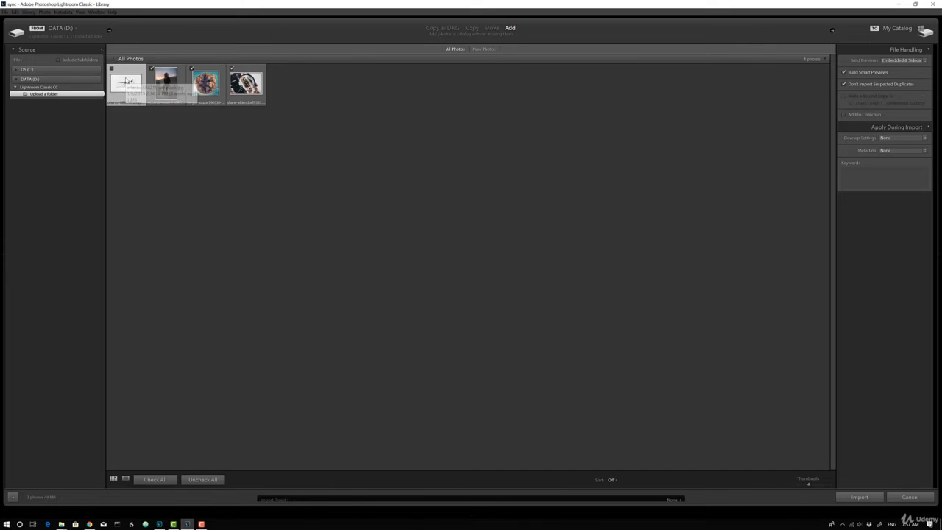
left_click(111, 70)
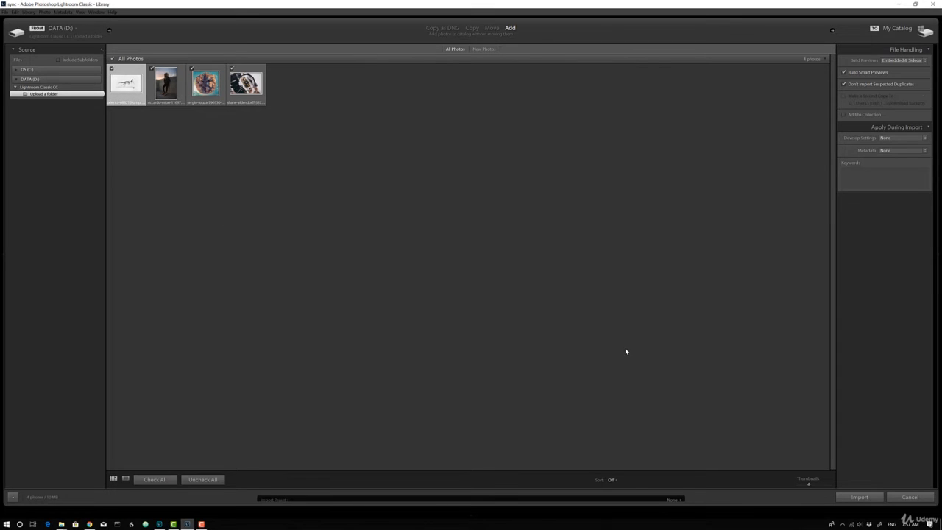
left_click(859, 497)
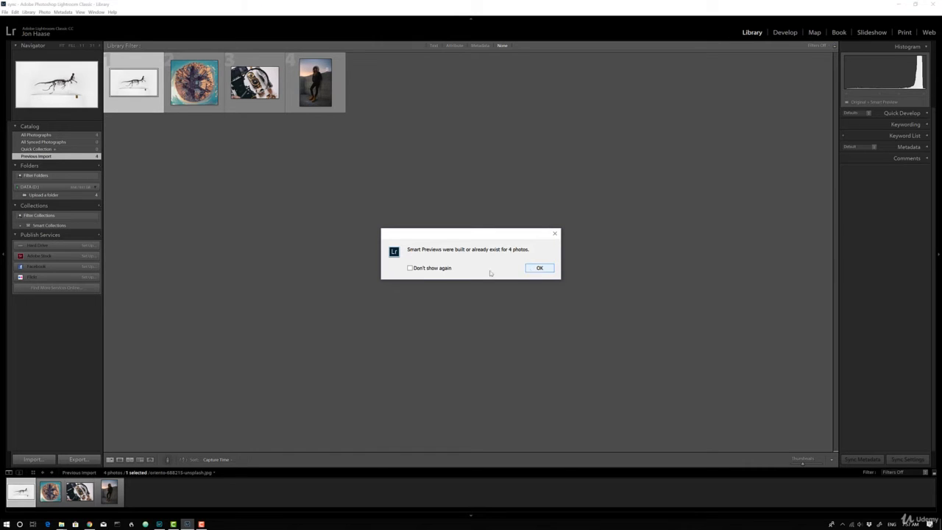
left_click(413, 269)
left_click(538, 269)
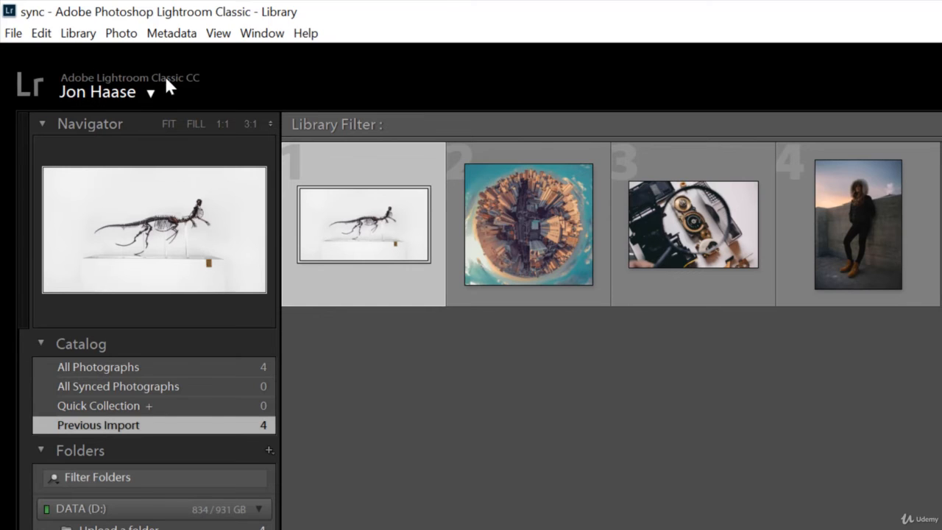
left_click(128, 91)
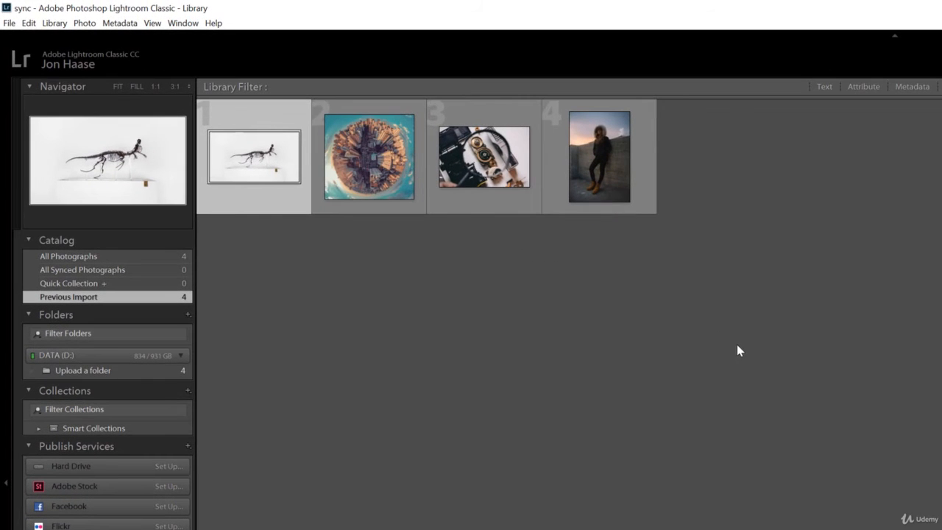
left_click(10, 23)
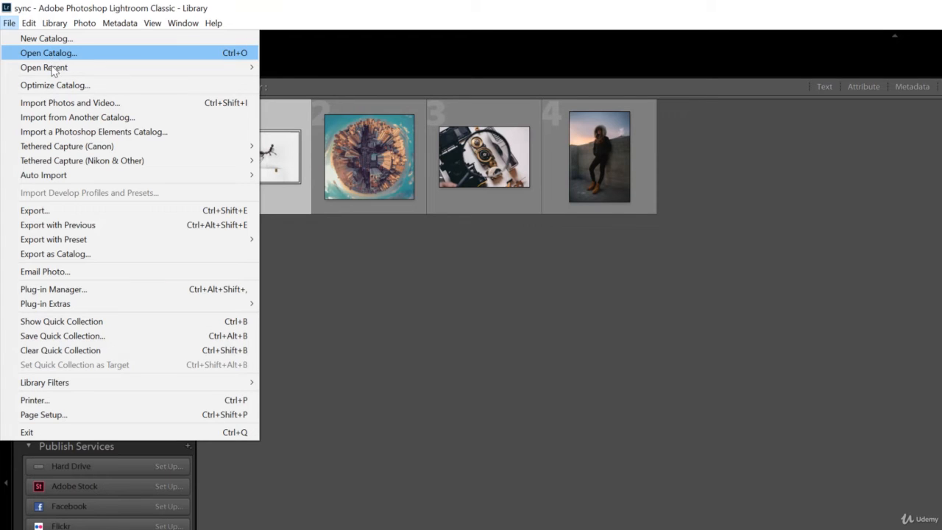
mouse_move(53, 70)
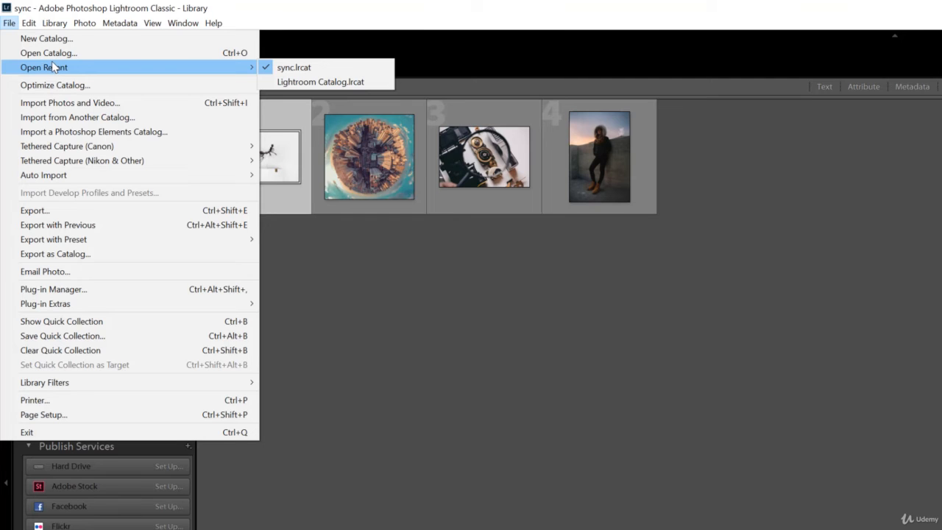
left_click(611, 319)
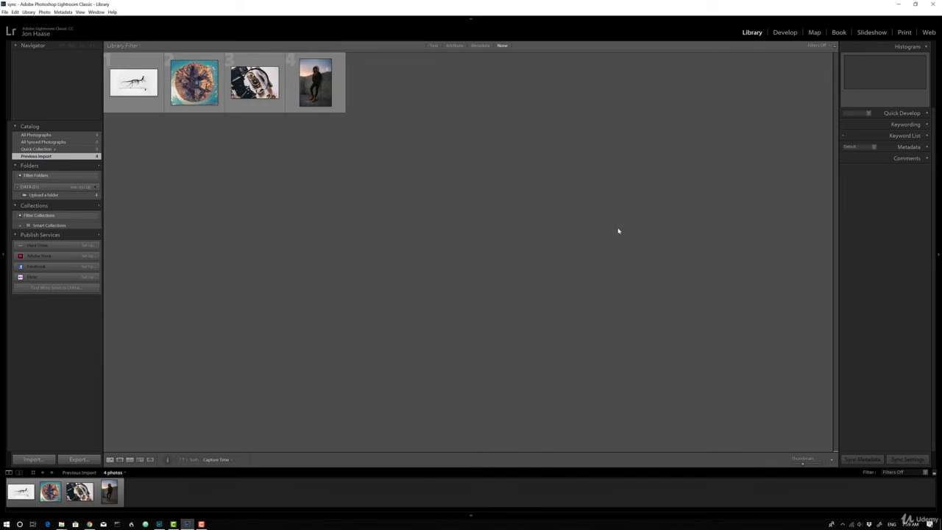
Switch to Lightroom CC and import the "Upload a folder" folder from D:\Lightroom Classic CC into the Mobile album.
left_click(899, 5)
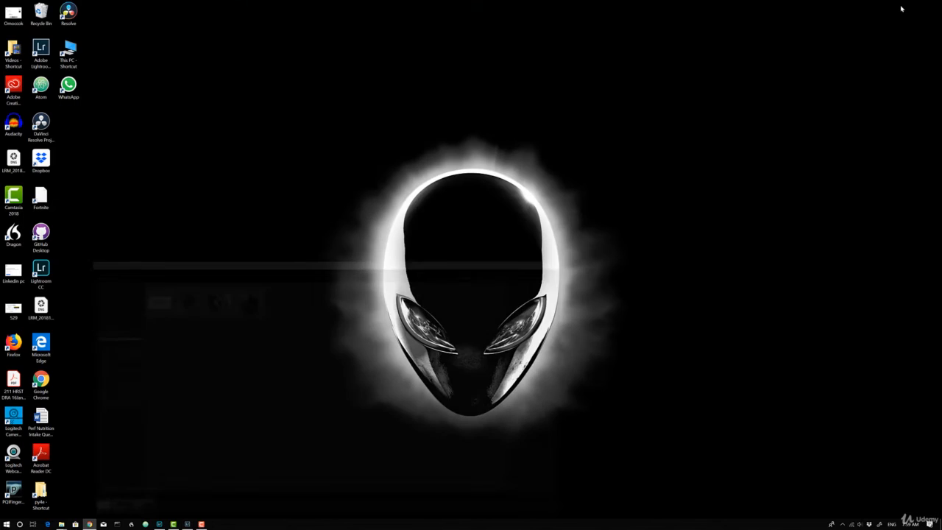
left_click(159, 524)
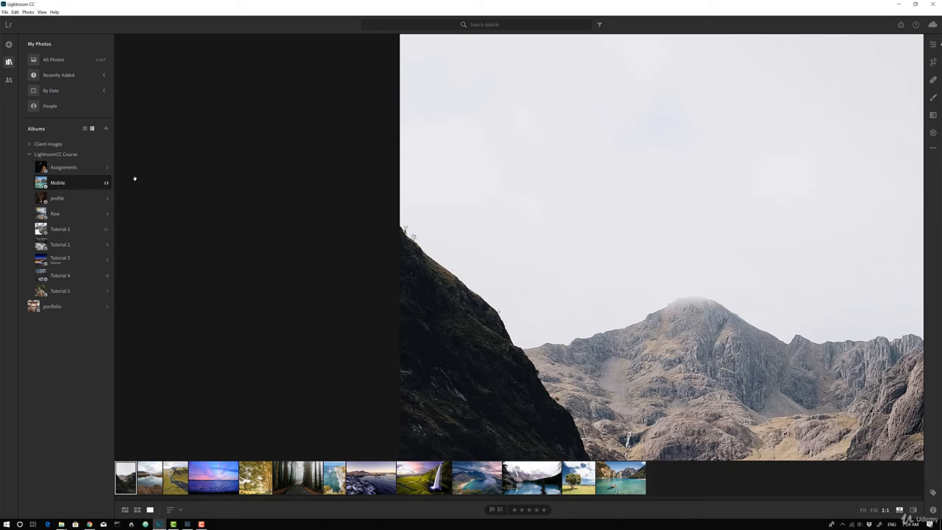
left_click(9, 45)
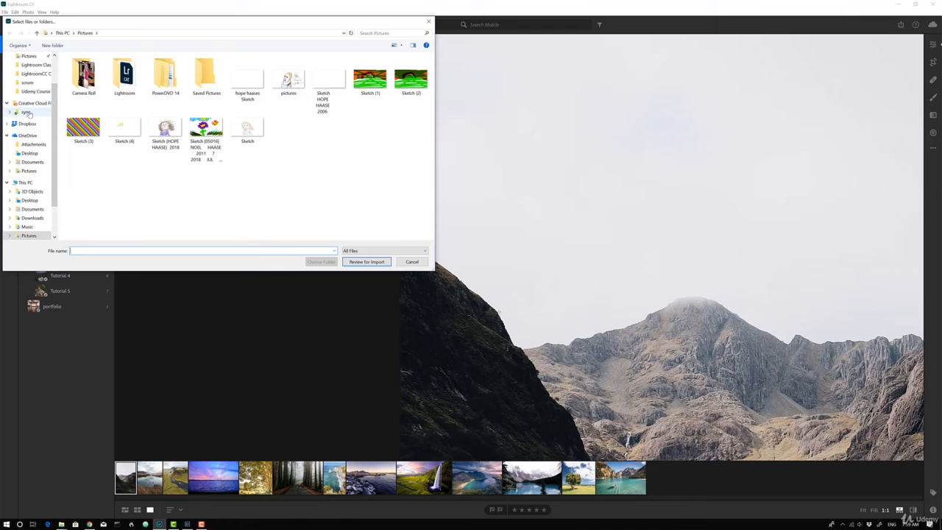
left_click(26, 113)
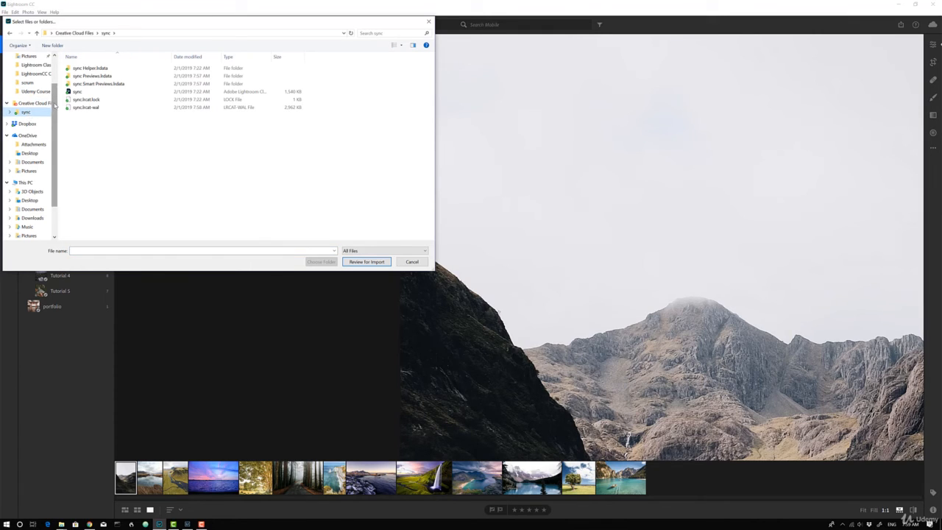
scroll(55, 105, "down", 2)
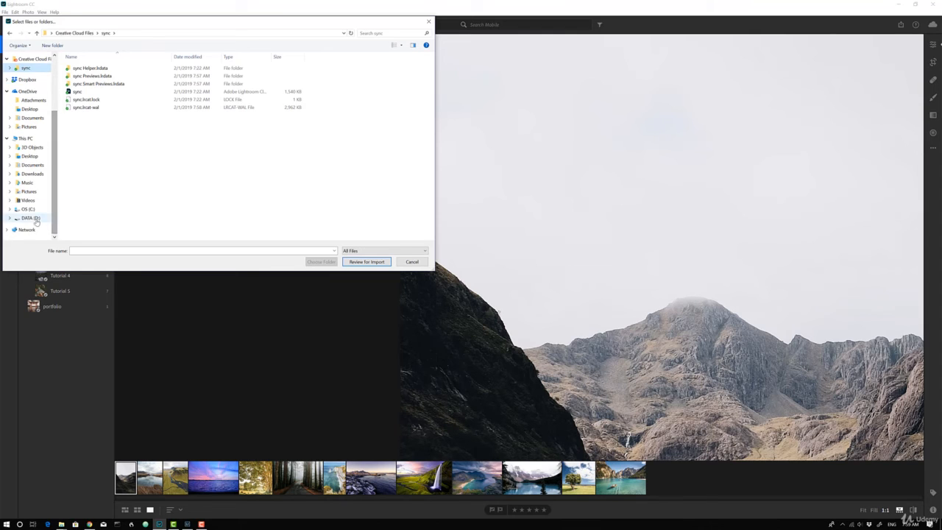
left_click(34, 220)
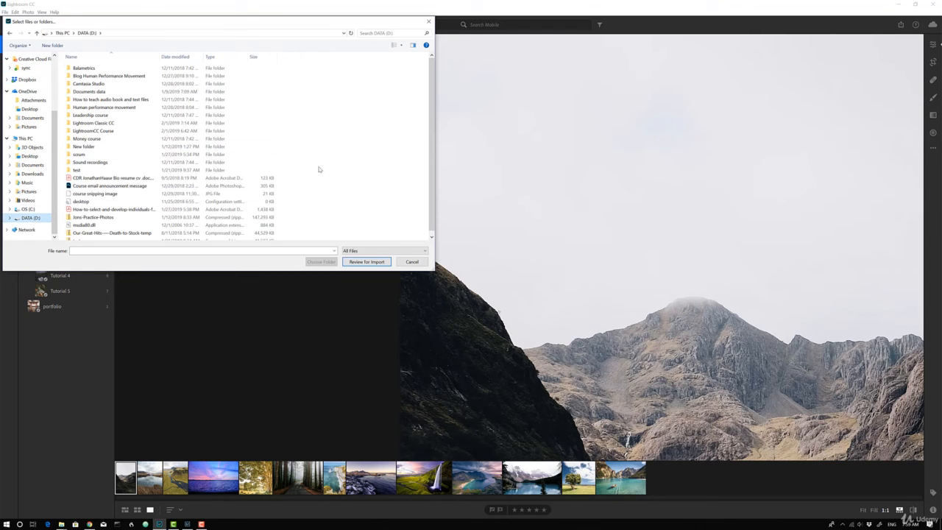
double_click(107, 123)
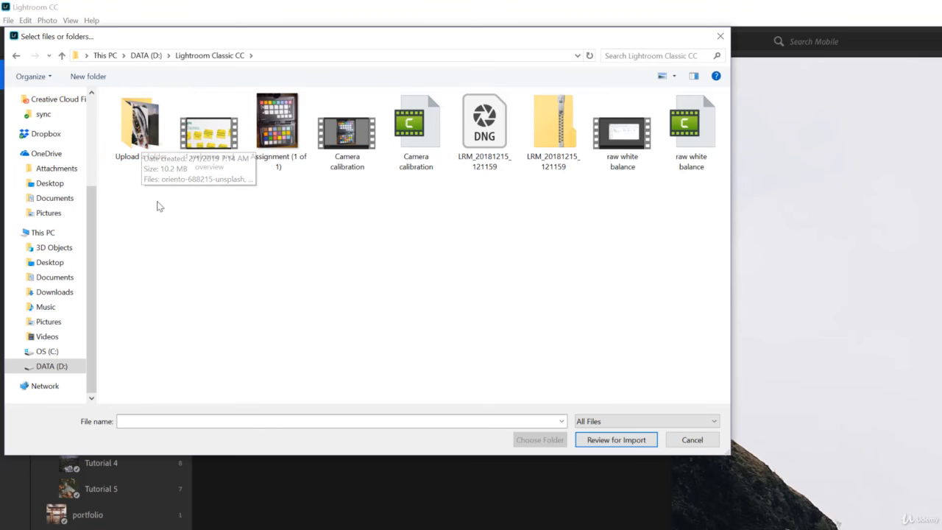
left_click(148, 144)
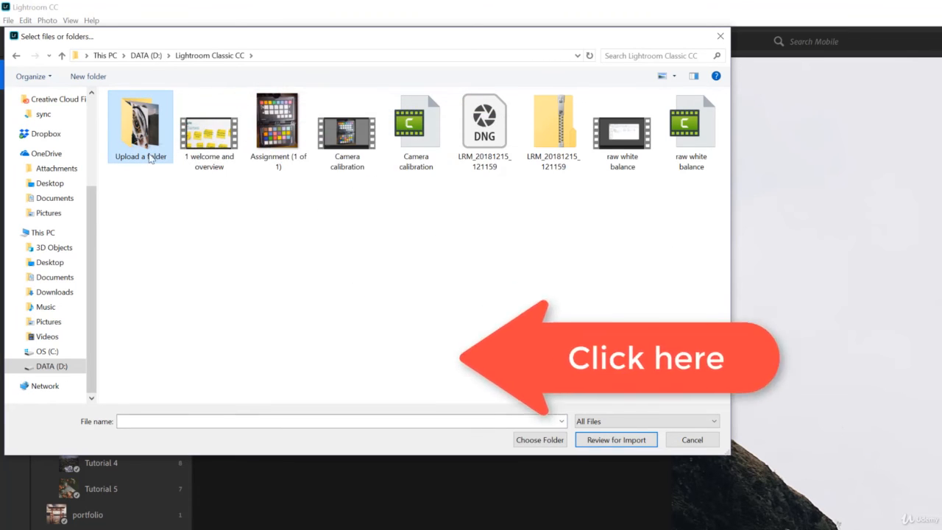
left_click(538, 440)
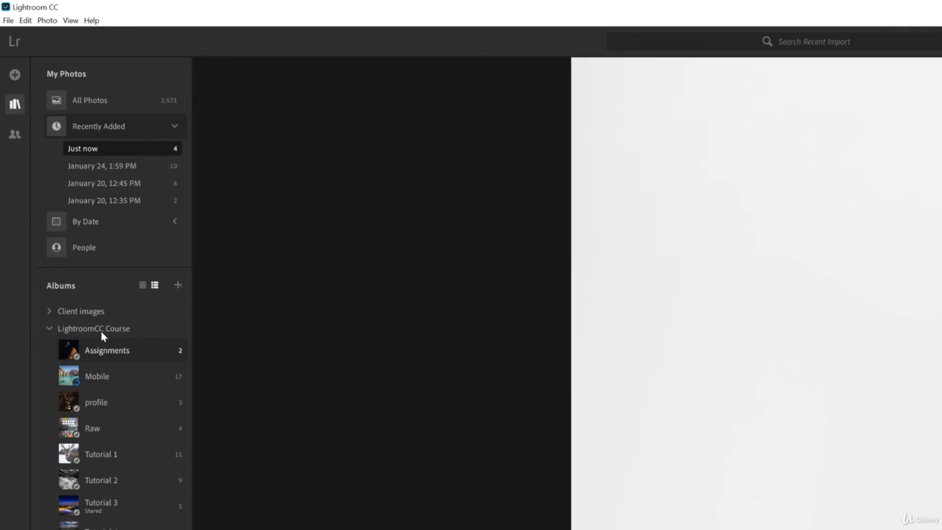
Open the Mobile album and view the imported circular aerial city photo.
left_click(110, 377)
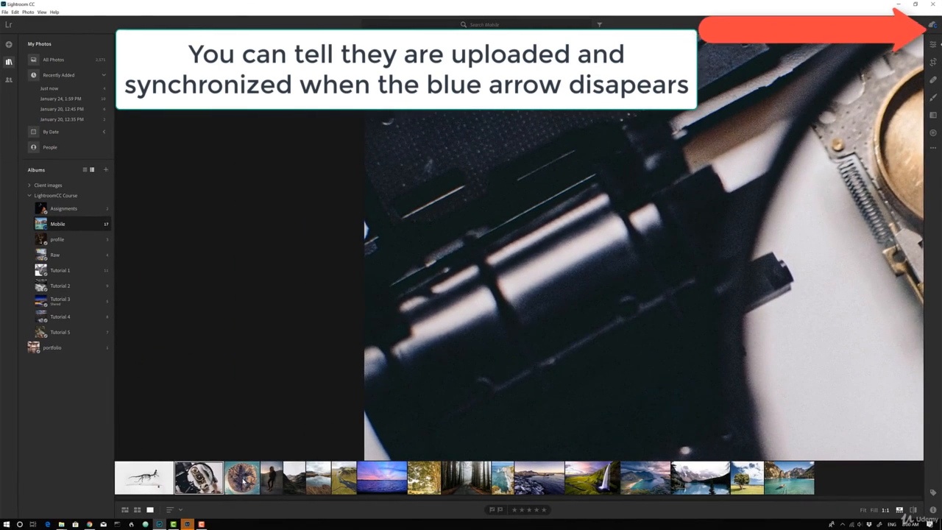
left_click(243, 478)
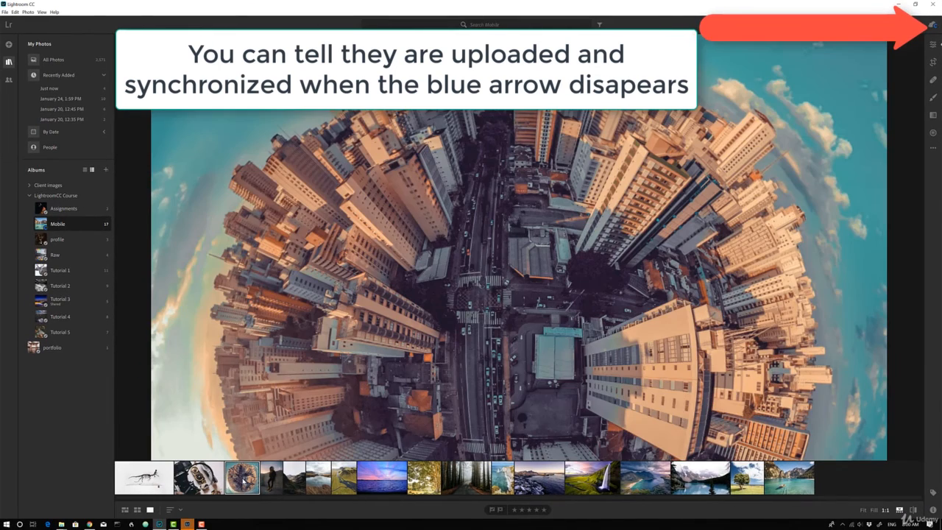